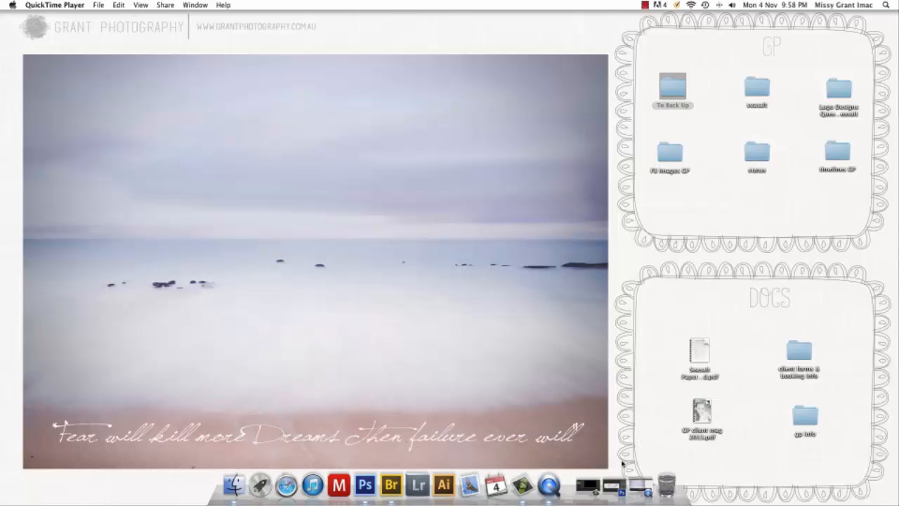
Switch to Photoshop, choose the Move tool and widen the application window to nearly the full screen width.
click(613, 485)
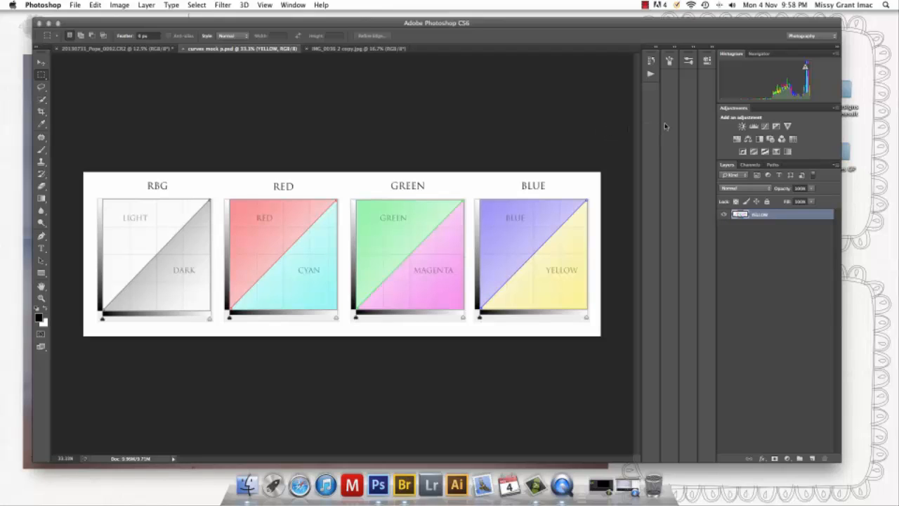
click(41, 62)
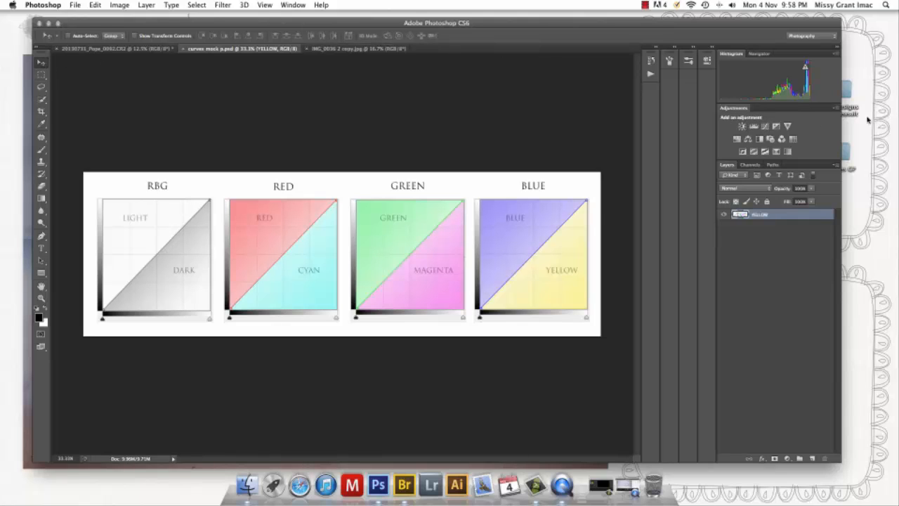
drag(843, 128, 888, 127)
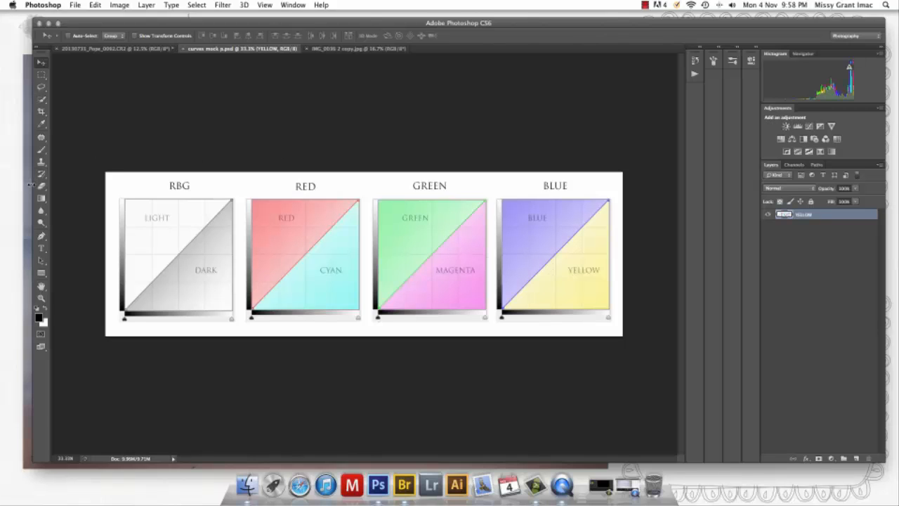
drag(30, 183, 7, 184)
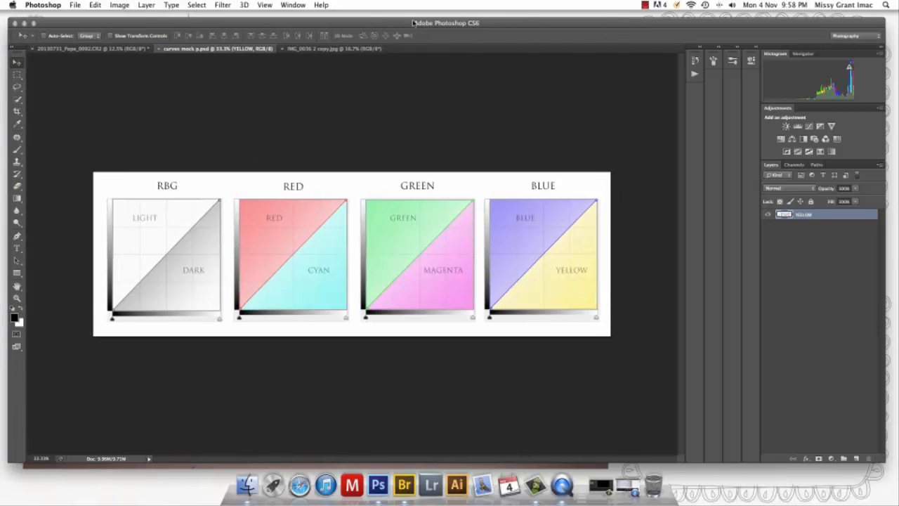
drag(412, 23, 418, 23)
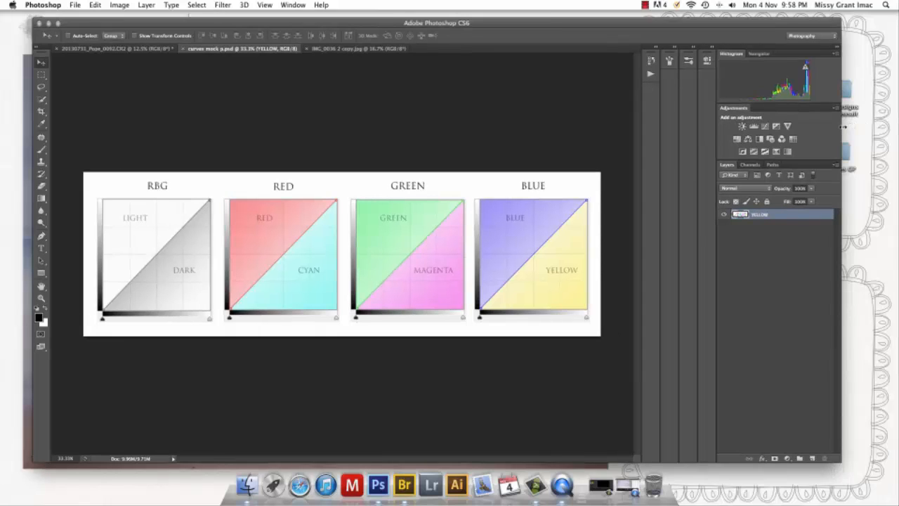
drag(843, 128, 886, 126)
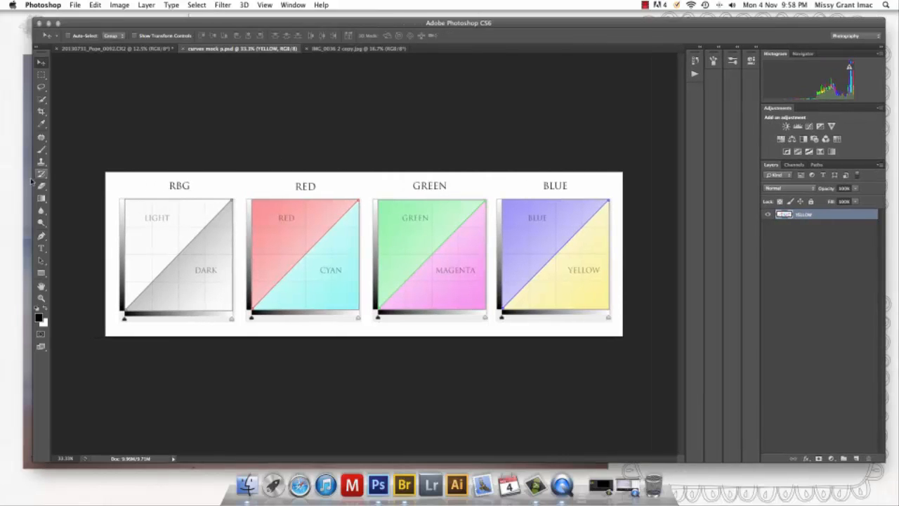
drag(32, 182, 7, 184)
drag(413, 25, 417, 24)
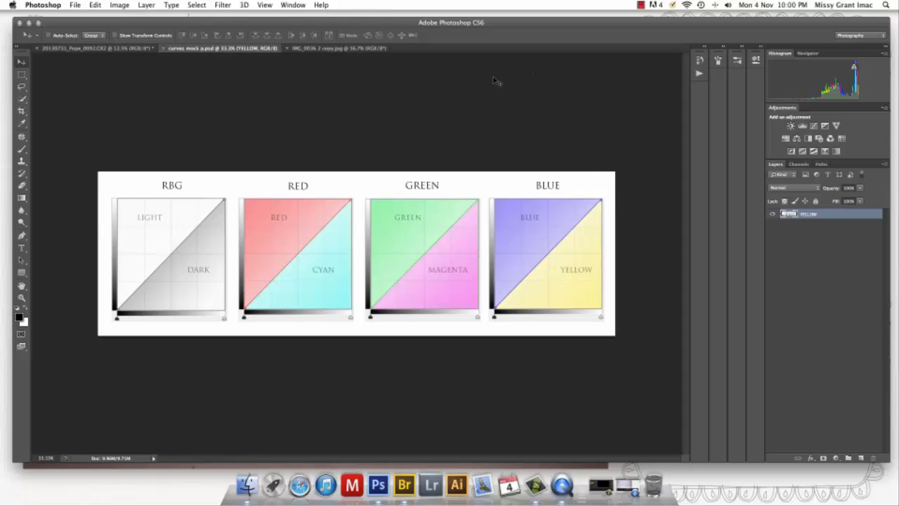
Show the girl's portrait and duplicate its Background layer as Background copy.
click(126, 49)
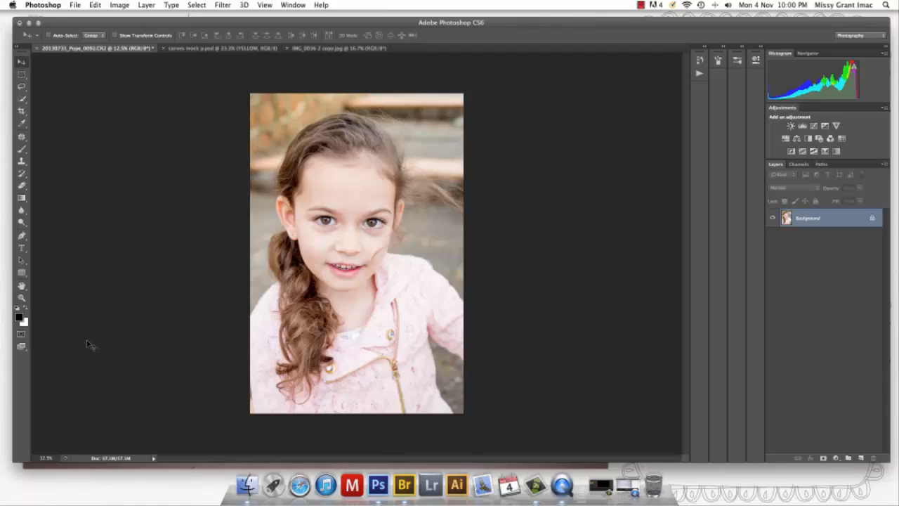
click(21, 298)
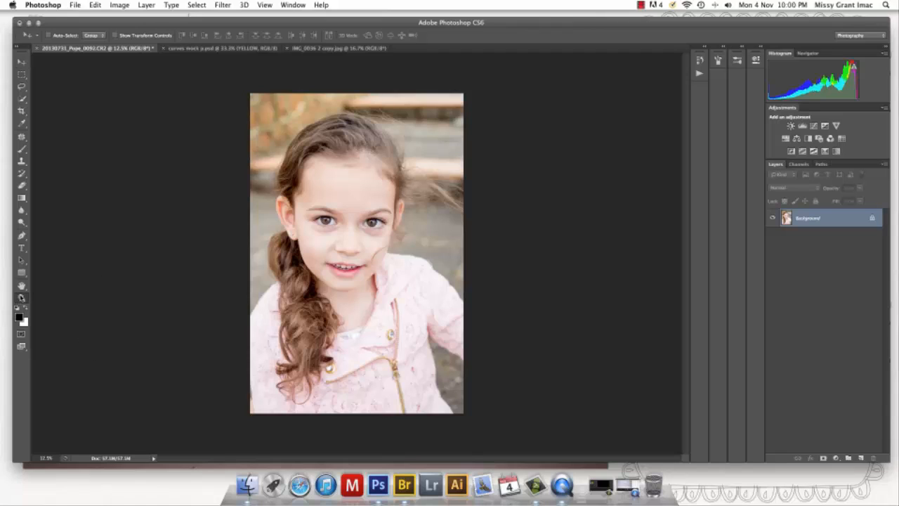
click(305, 222)
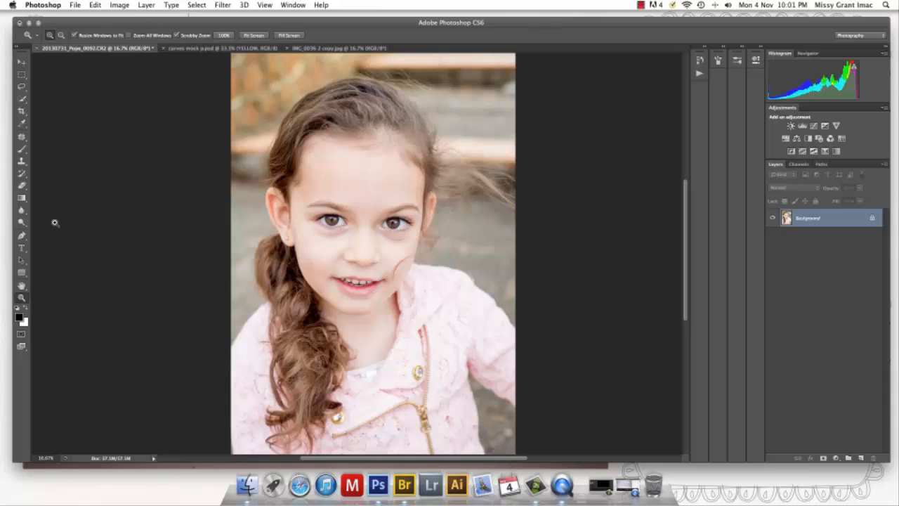
click(146, 5)
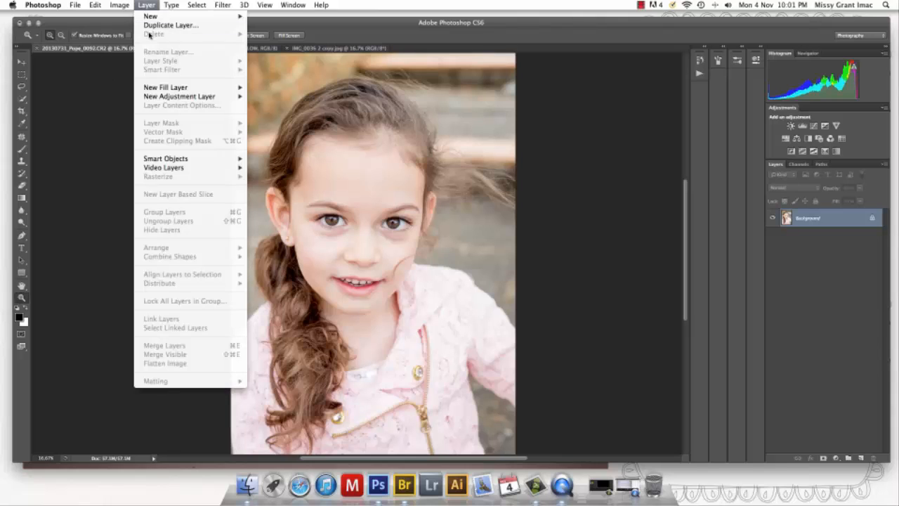
click(150, 27)
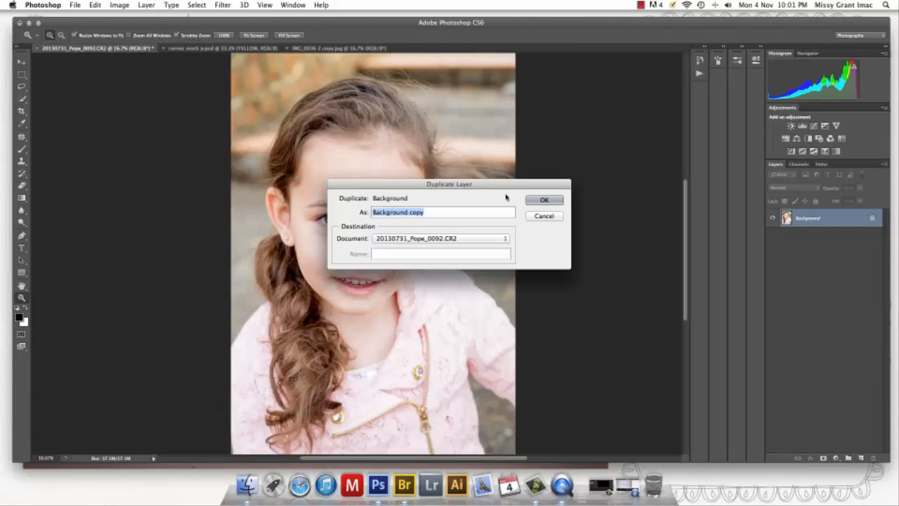
click(538, 199)
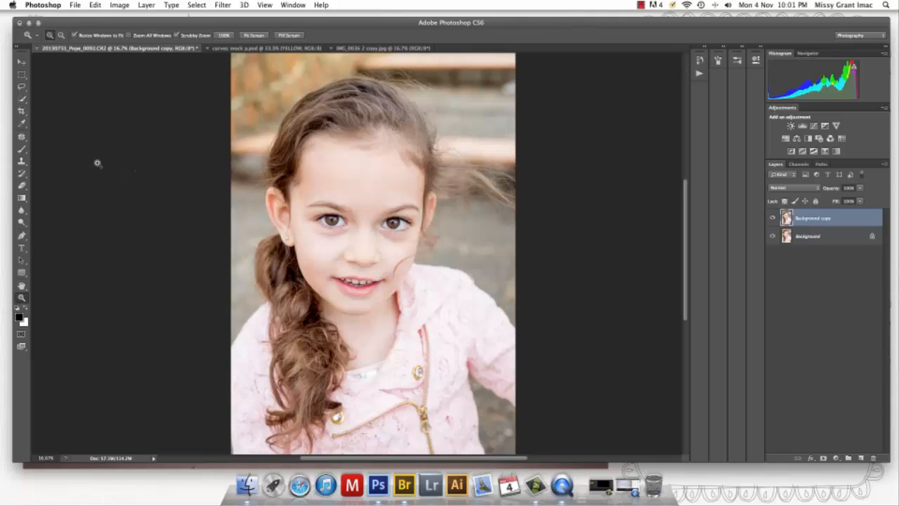
Patch the shadows under both eyes with clean cheek skin using the Patch tool, clearing the selection after each.
click(21, 138)
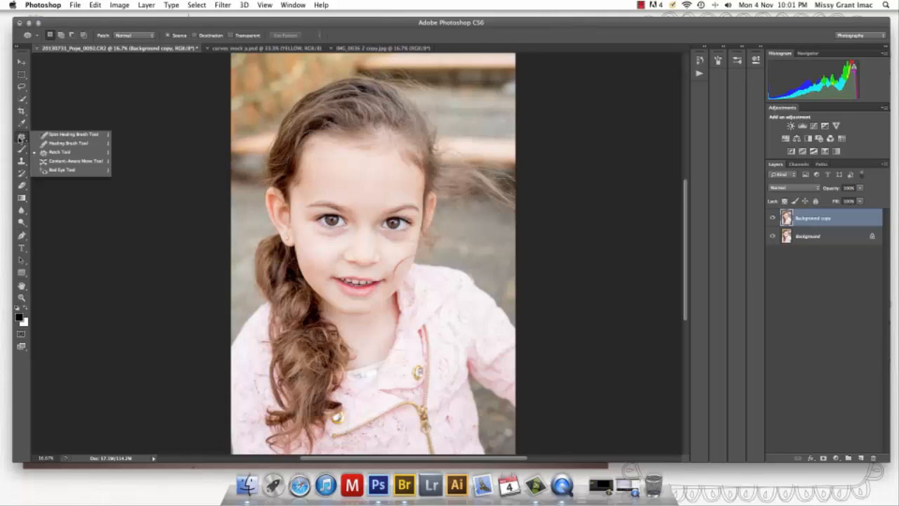
click(51, 154)
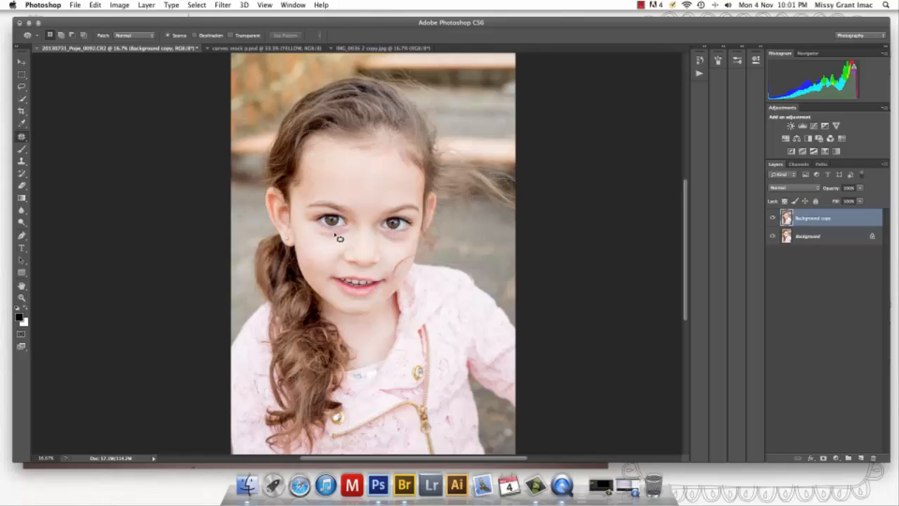
mouse_move(351, 233)
mouse_down()
mouse_move(315, 237)
mouse_move(333, 243)
mouse_move(354, 233)
mouse_move(330, 236)
mouse_move(324, 250)
mouse_up()
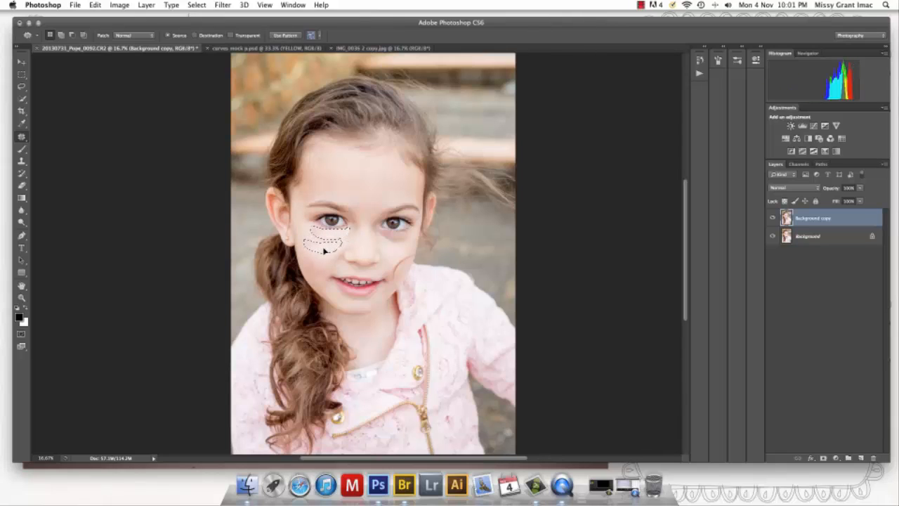
drag(324, 250, 328, 253)
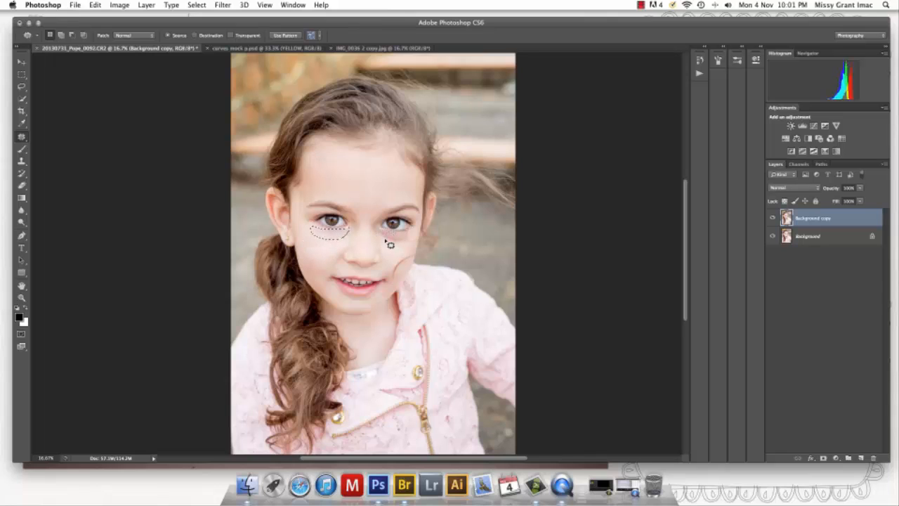
key(super+d)
mouse_move(419, 237)
mouse_down()
mouse_move(387, 237)
mouse_move(386, 249)
mouse_move(415, 237)
mouse_move(398, 254)
mouse_move(408, 254)
mouse_up()
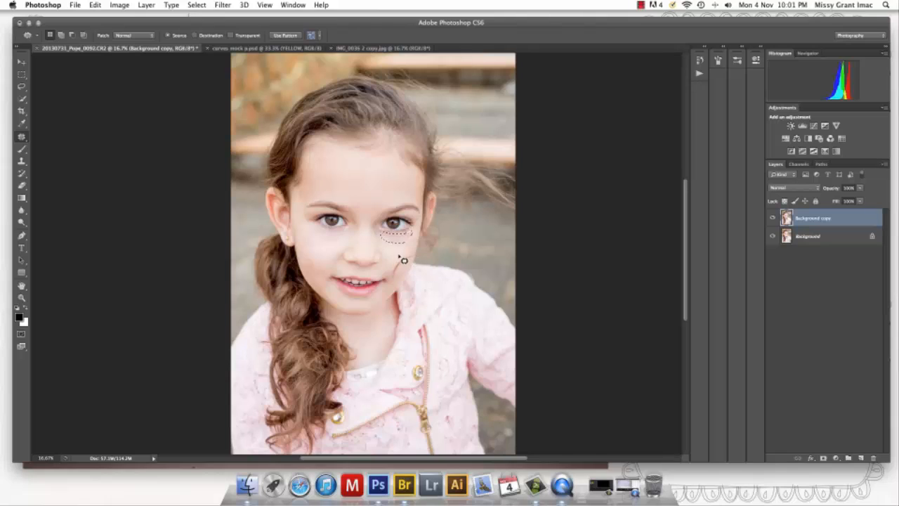
key(ctrl+d)
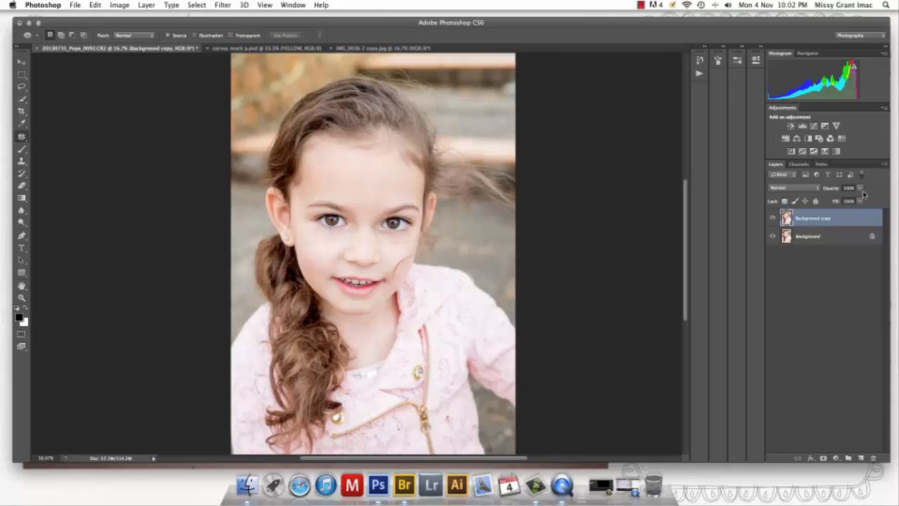
Reduce the opacity of the Background copy layer to about 60%.
drag(862, 190, 839, 198)
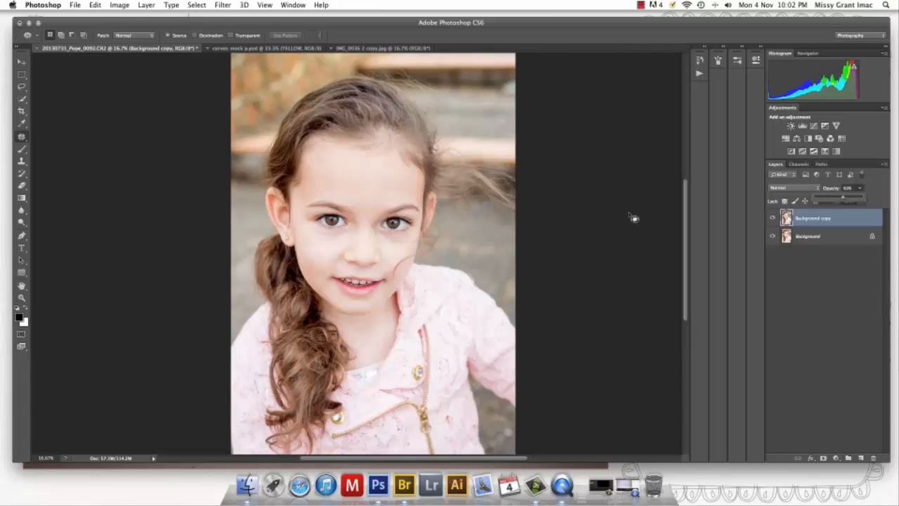
click(22, 297)
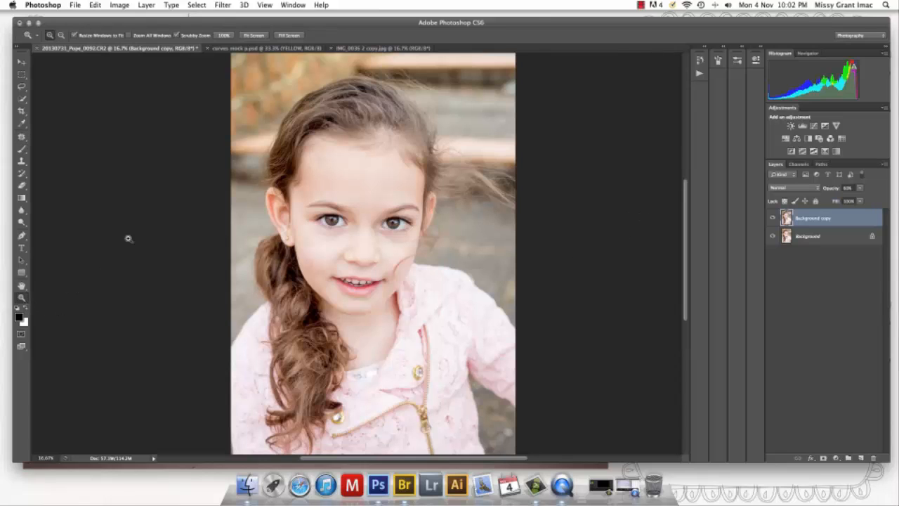
click(62, 34)
click(290, 168)
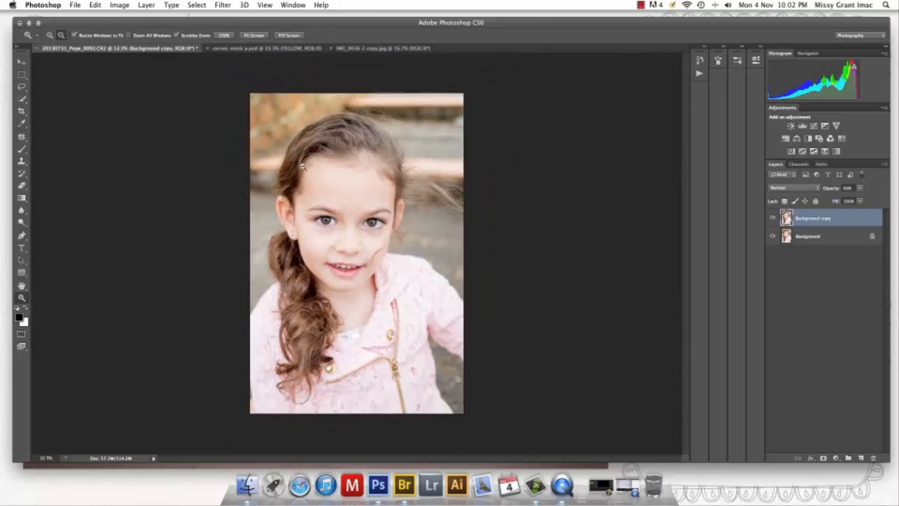
click(807, 237)
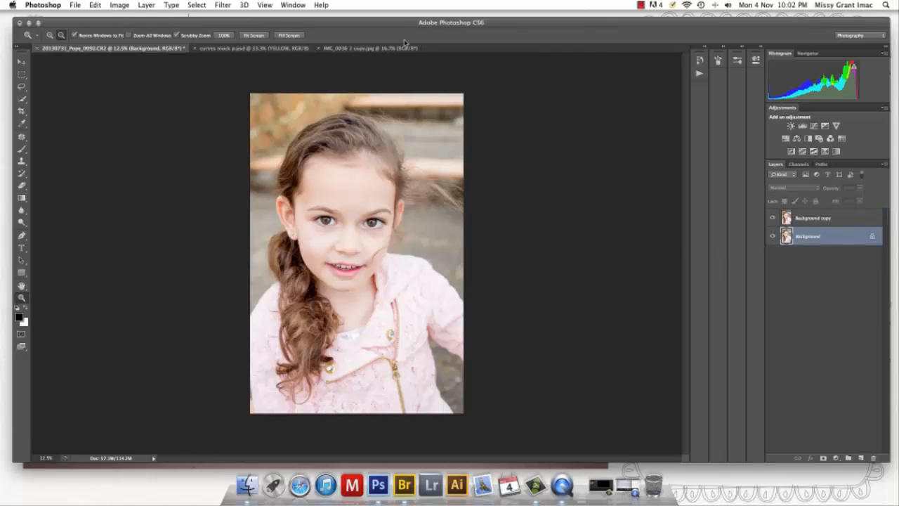
click(119, 5)
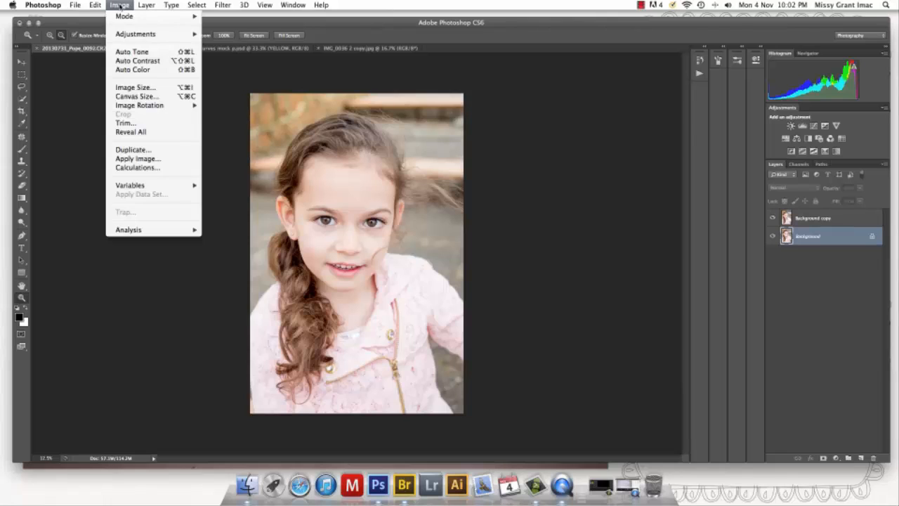
mouse_move(131, 37)
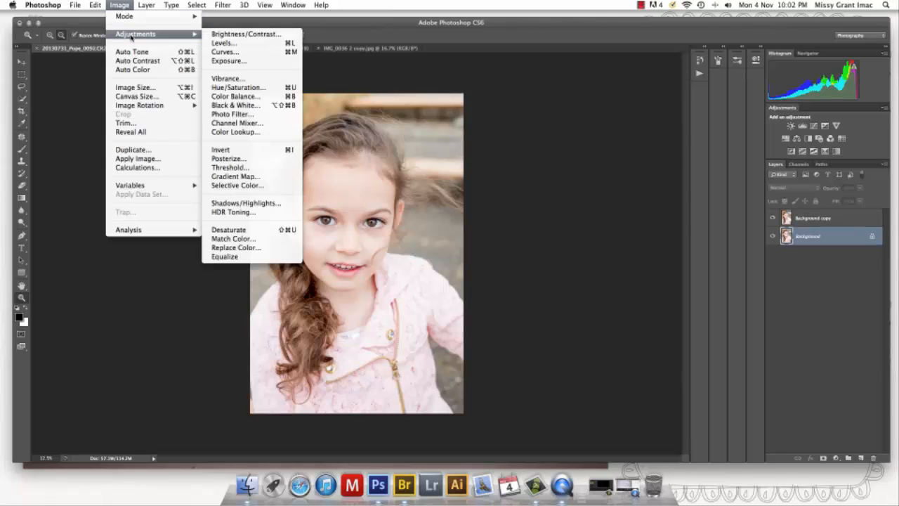
click(219, 52)
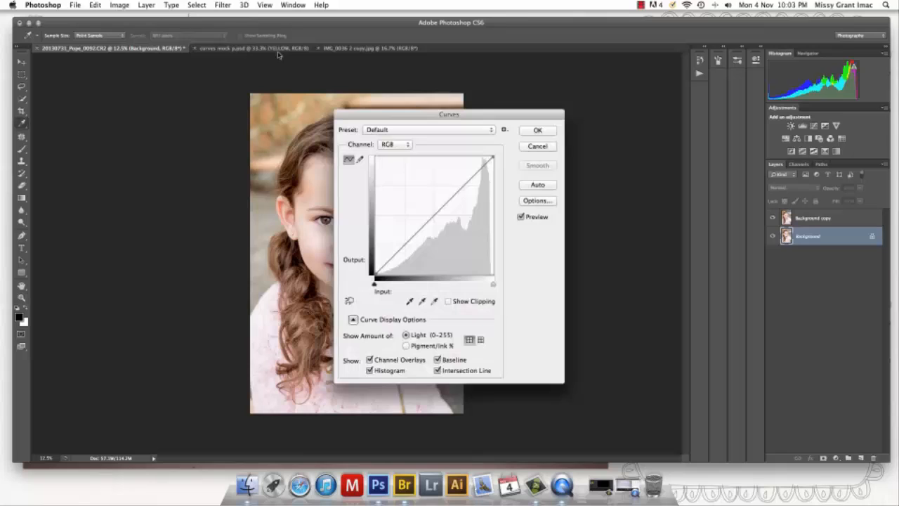
click(538, 147)
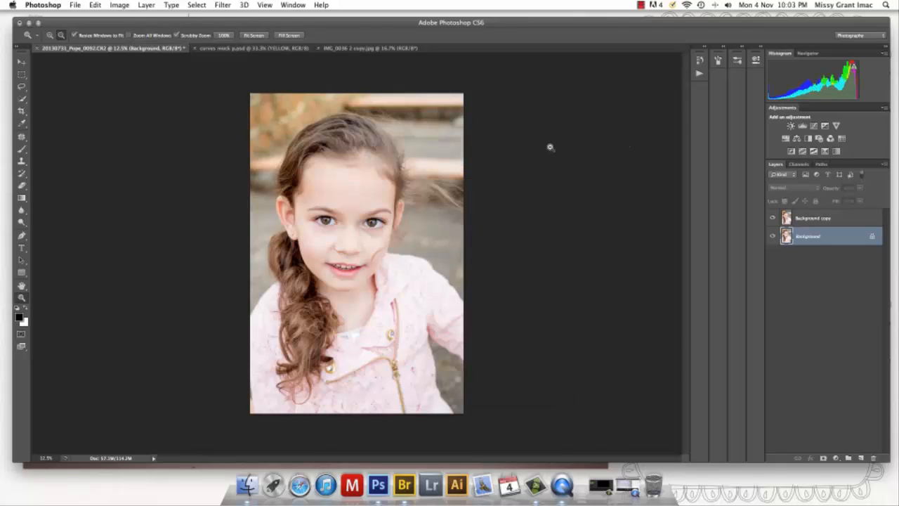
Add a Curves adjustment layer at the top of the layer stack and raise the RGB midtones from input 125 to output 131.
click(814, 126)
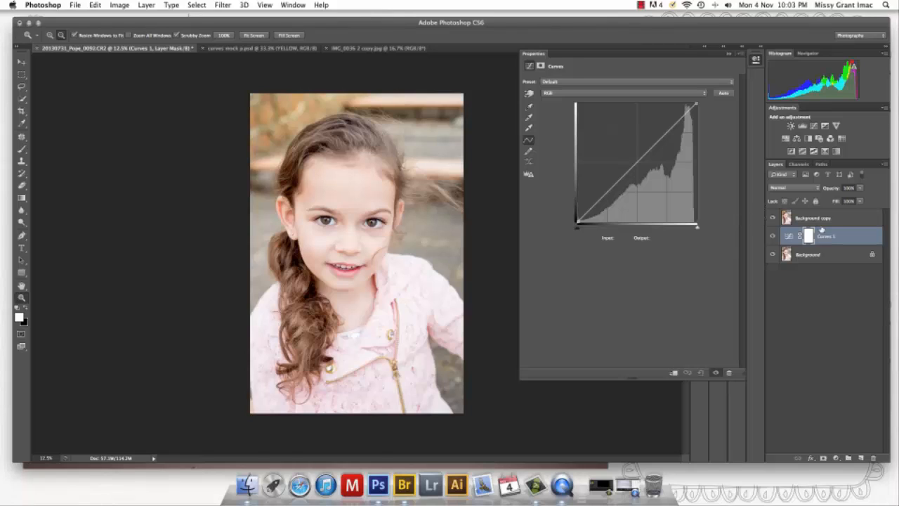
drag(826, 239, 826, 214)
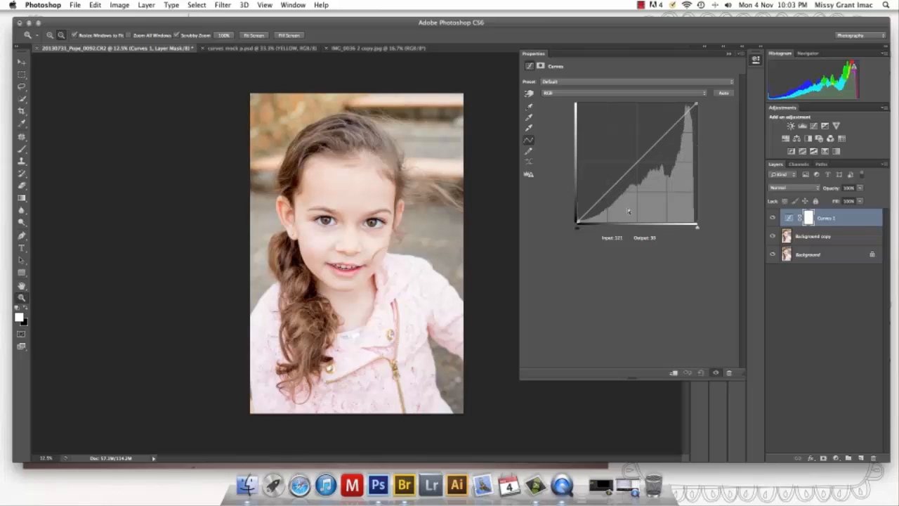
click(637, 161)
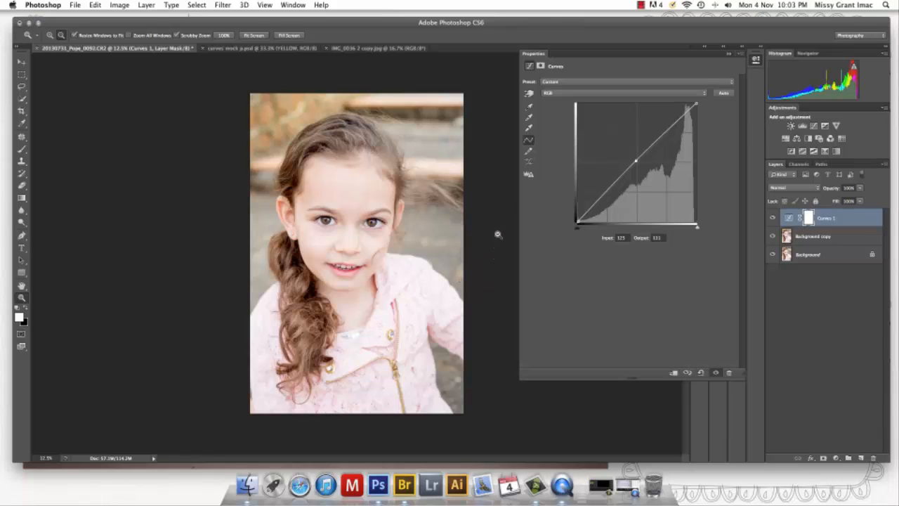
Shift the red channel's highlight point in the Curves adjustment to input 242, output 255.
click(567, 93)
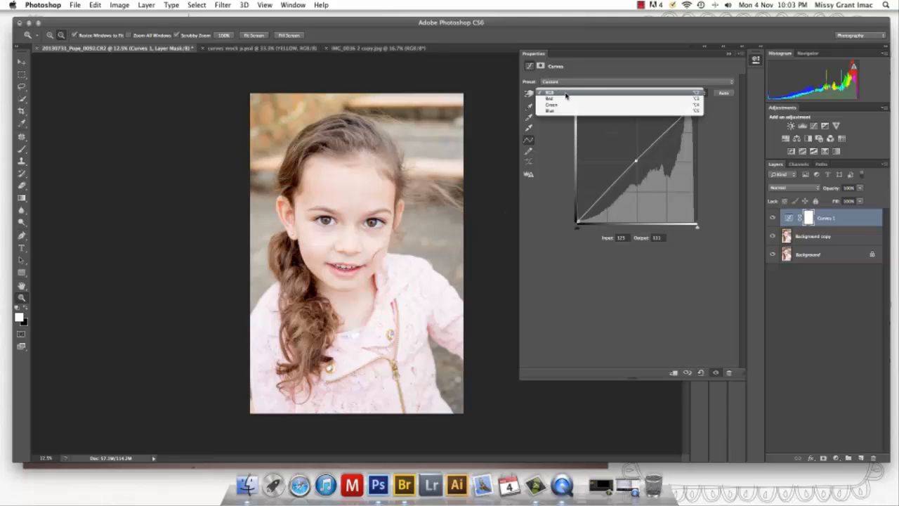
click(555, 99)
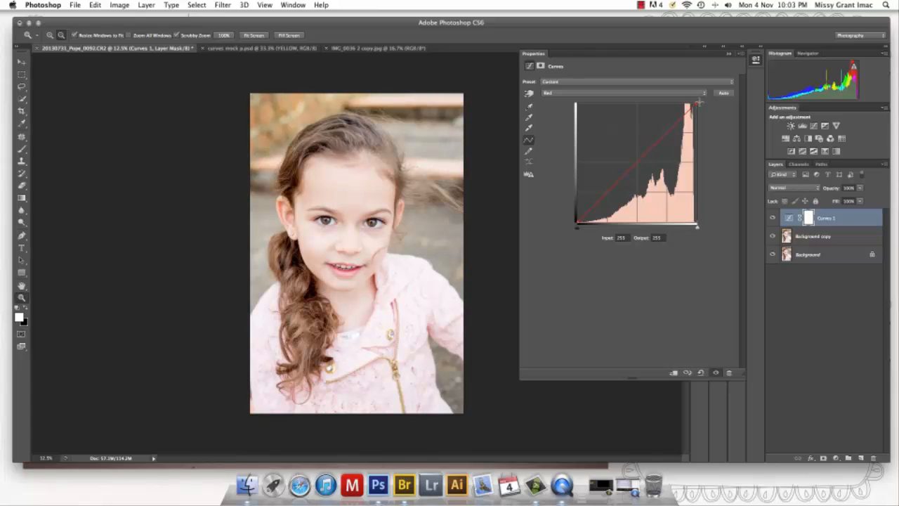
drag(698, 103, 693, 103)
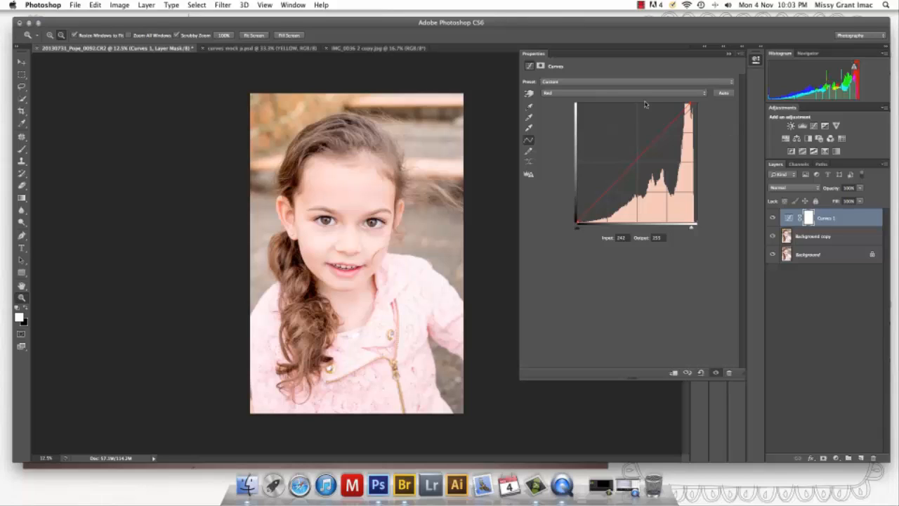
Raise the green channel's midtones in the Curves adjustment from input 125 to output 131.
click(596, 94)
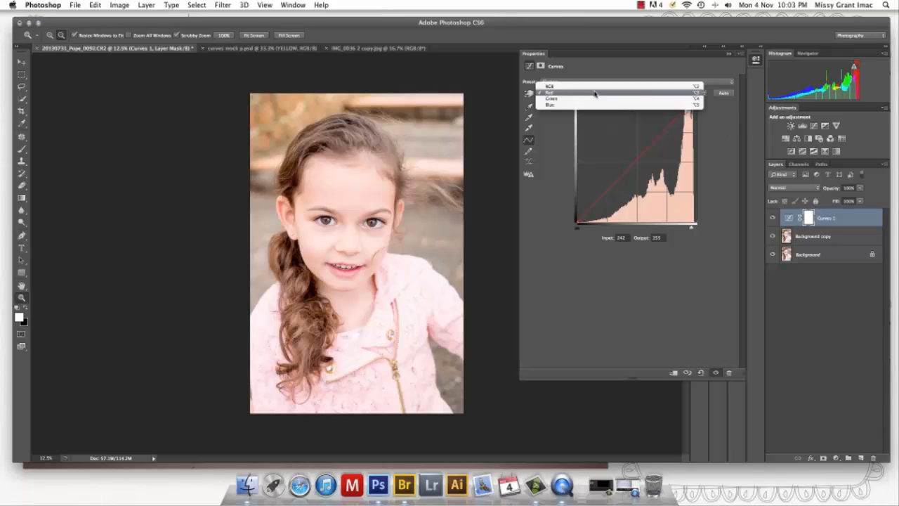
click(586, 99)
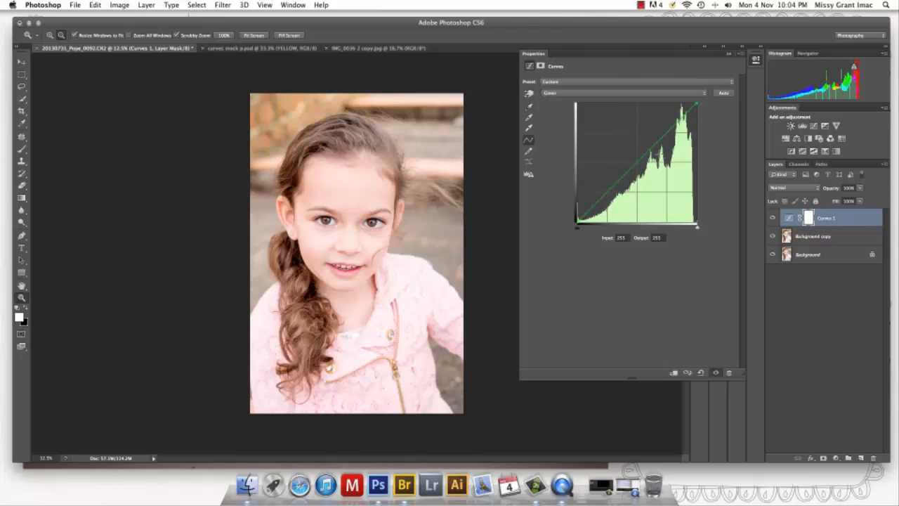
click(636, 161)
Lift the blue channel's shadow point to about output 22 at input 0 and lower its highlight point in the Curves adjustment.
click(563, 94)
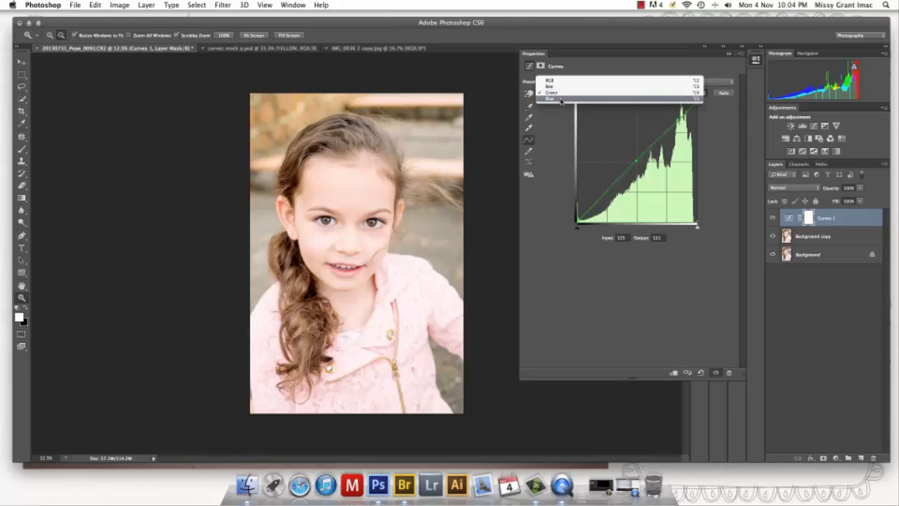
click(556, 100)
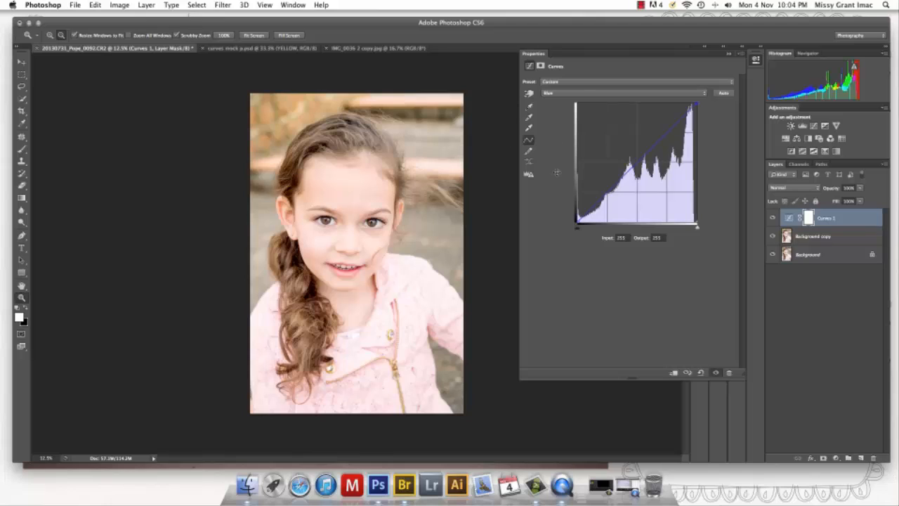
drag(578, 223, 577, 212)
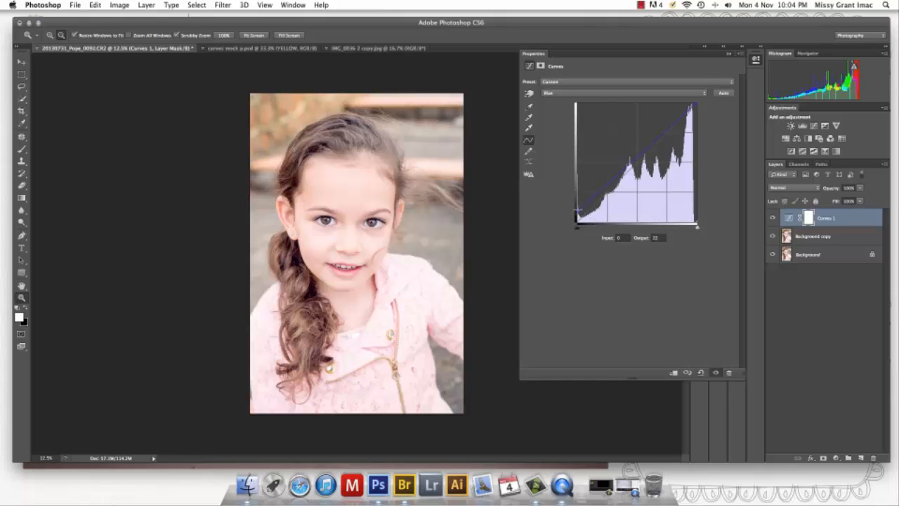
drag(578, 211, 578, 210)
drag(695, 104, 698, 113)
click(728, 53)
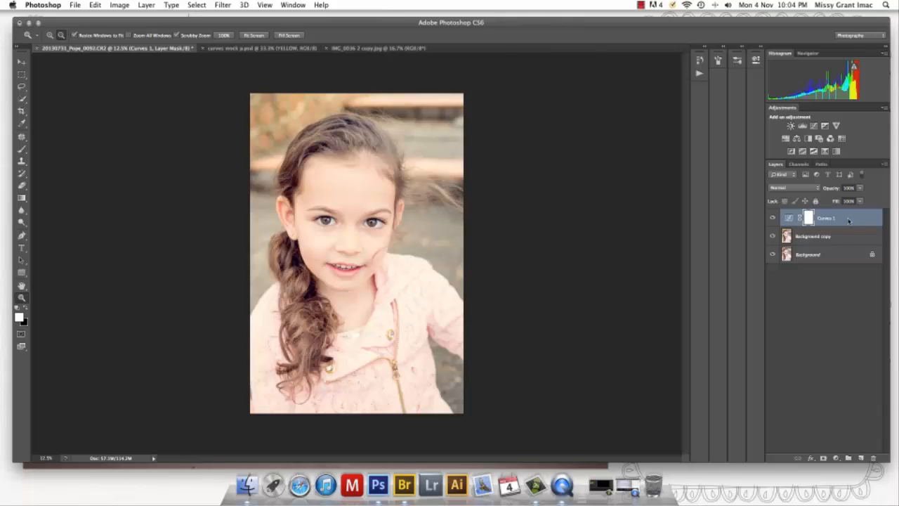
Reduce the opacity of the Curves 1 layer to about 50%.
click(700, 74)
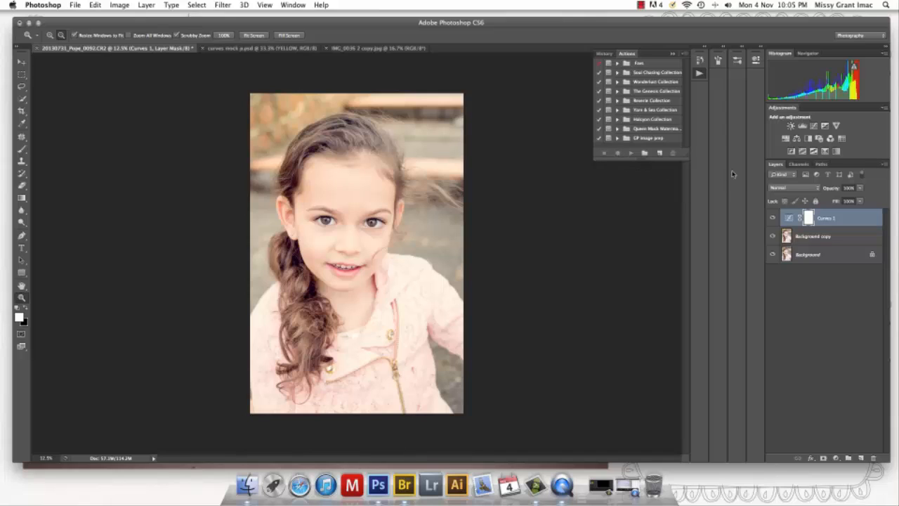
click(674, 54)
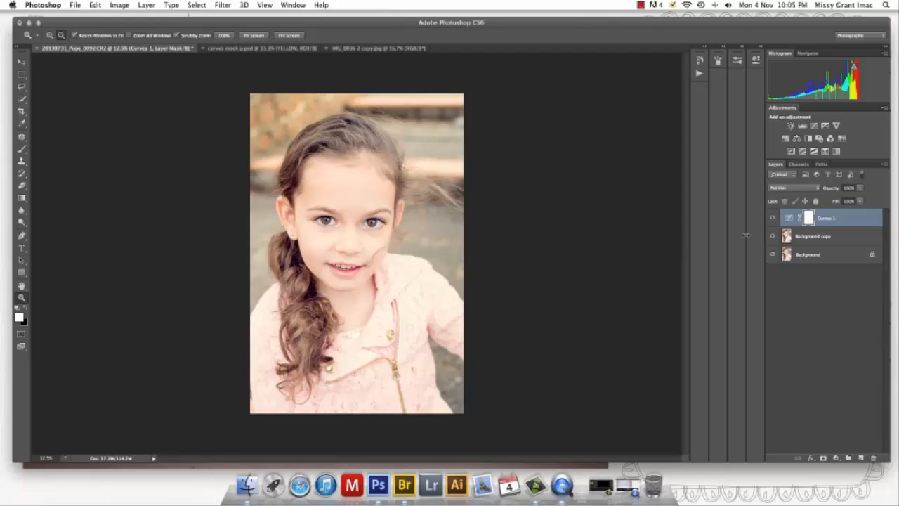
click(860, 188)
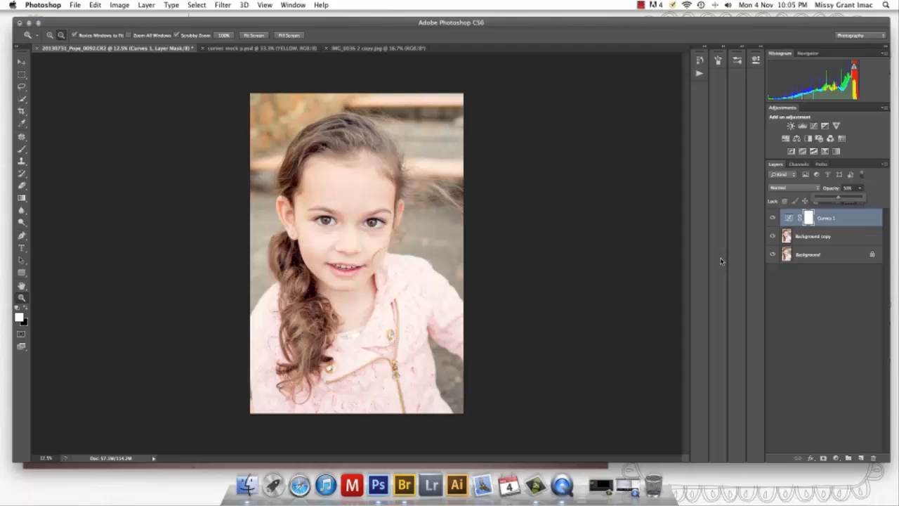
Compare the edit with the original by hiding the Curves 1 and Background copy layers and showing them again one by one.
click(774, 219)
click(773, 237)
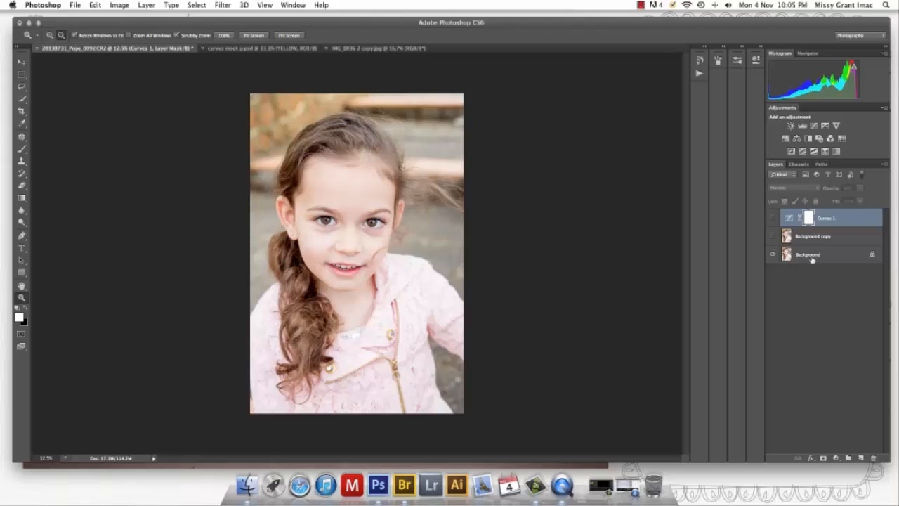
click(807, 257)
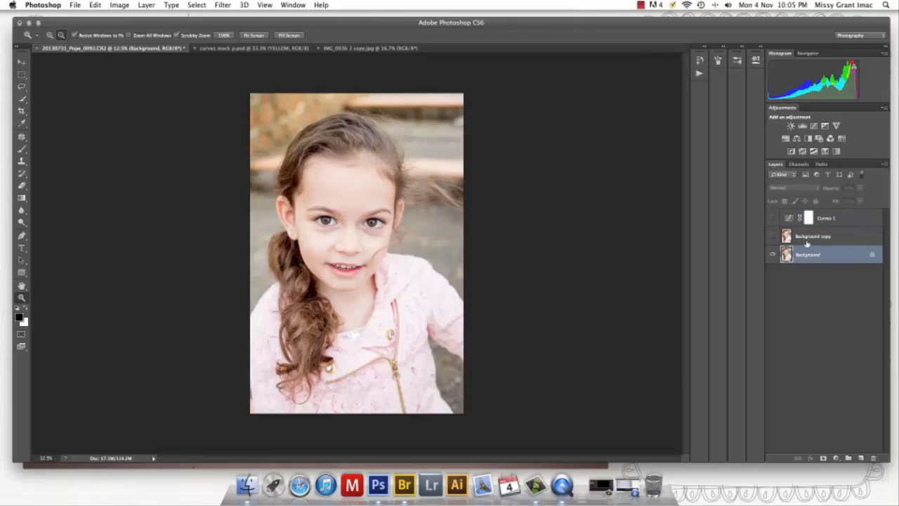
click(773, 238)
click(806, 239)
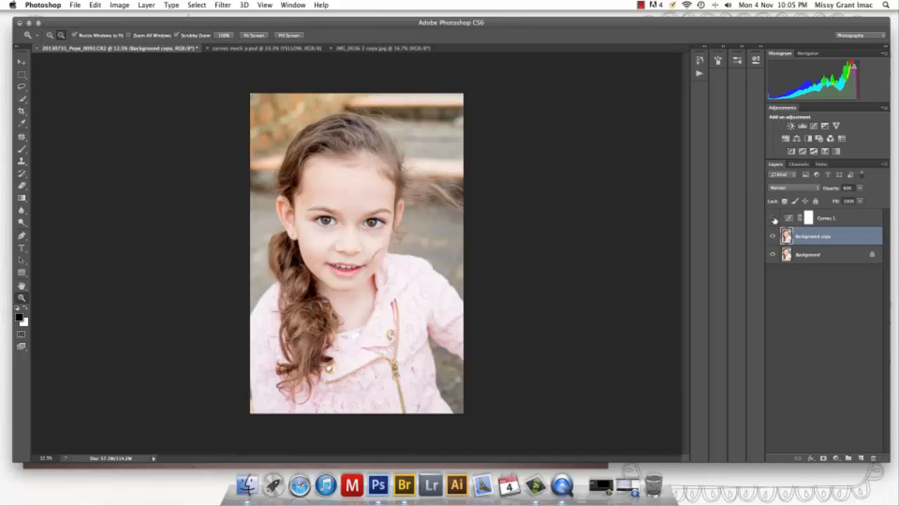
click(773, 218)
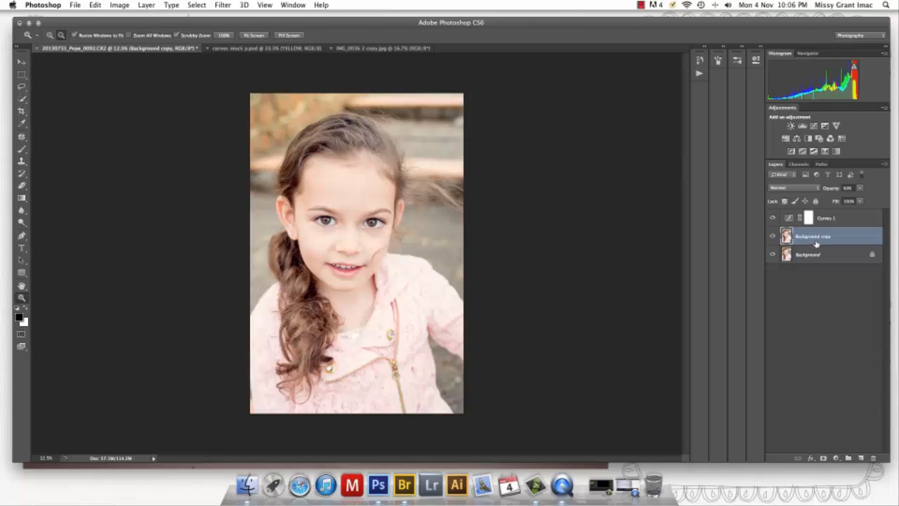
Switch to the IMG_0036 2 copy.jpg image and draw a loose Lasso selection around the figure and the bright area beside it.
click(367, 49)
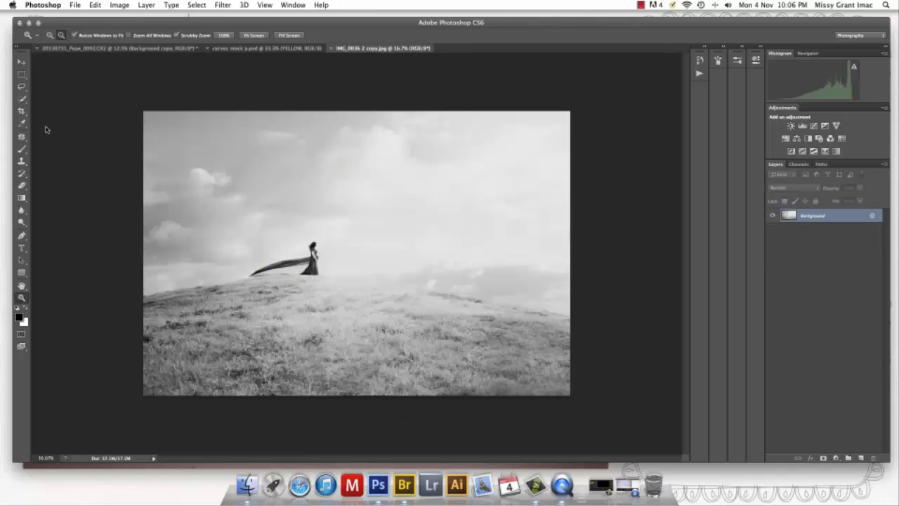
click(22, 87)
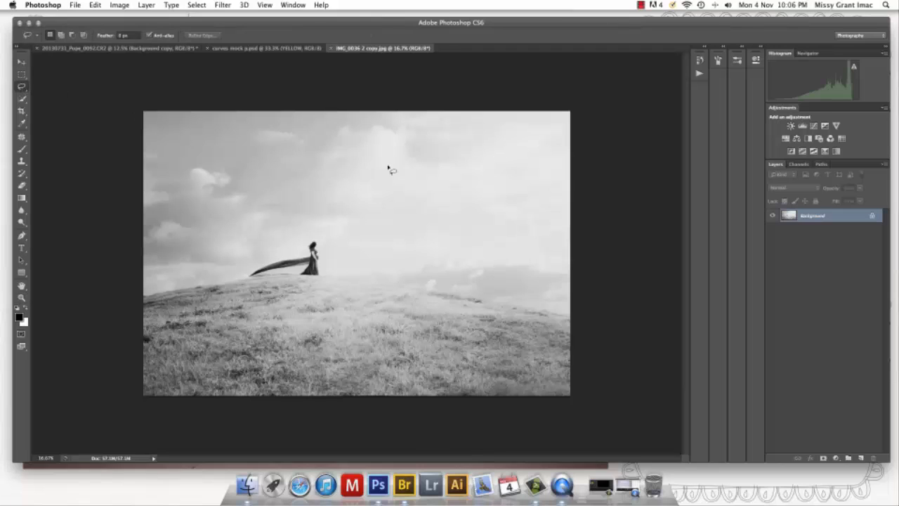
mouse_move(411, 149)
mouse_down()
mouse_move(377, 143)
mouse_move(274, 161)
mouse_move(237, 251)
mouse_move(315, 306)
mouse_move(415, 304)
mouse_move(456, 243)
mouse_move(423, 170)
mouse_move(400, 146)
mouse_move(421, 184)
mouse_up()
drag(365, 227, 363, 247)
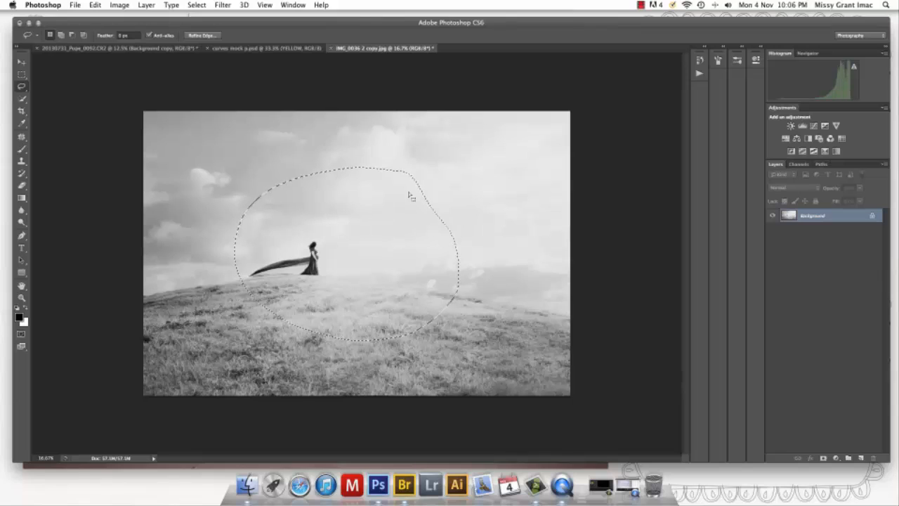
right_click(342, 242)
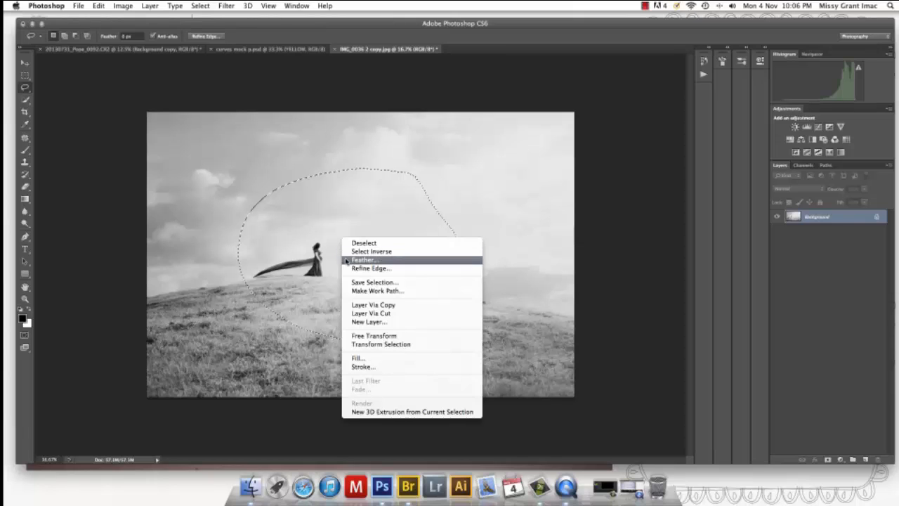
click(359, 268)
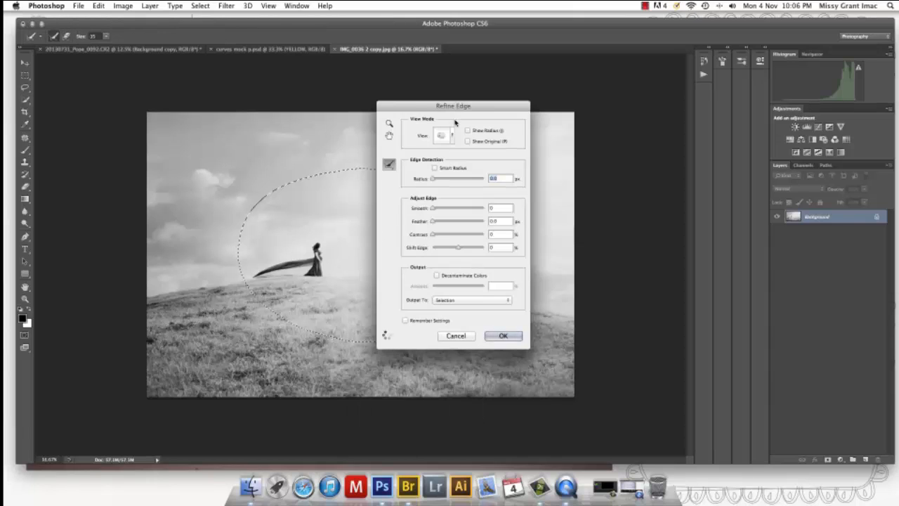
drag(432, 210, 444, 211)
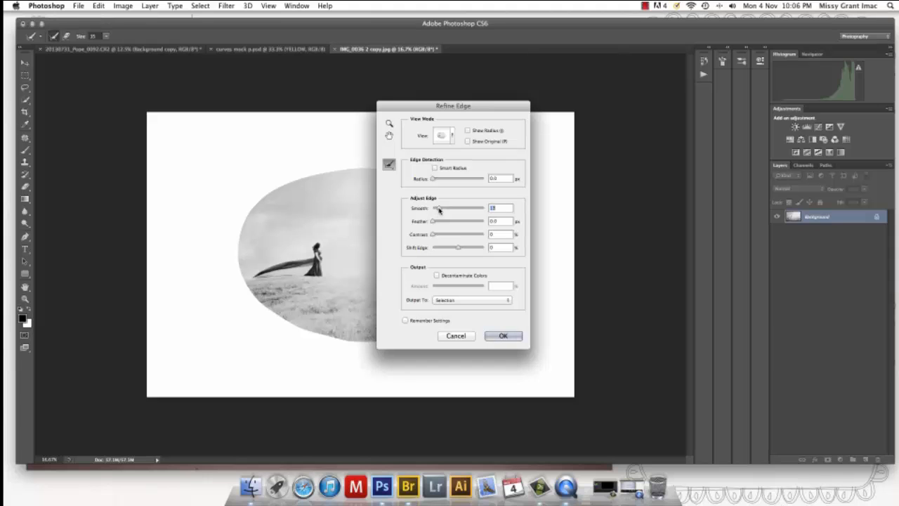
key(Return)
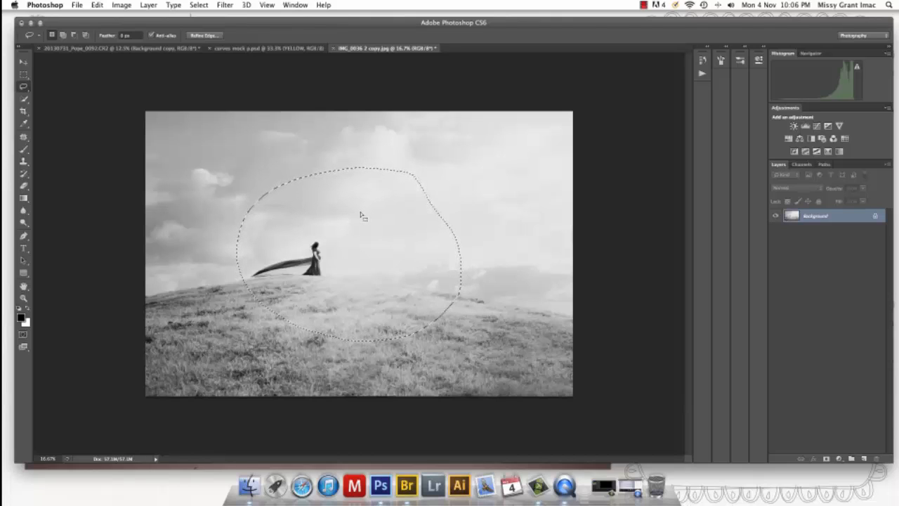
Feather the lasso selection around the figure by 200 pixels and again by 100 pixels.
right_click(350, 215)
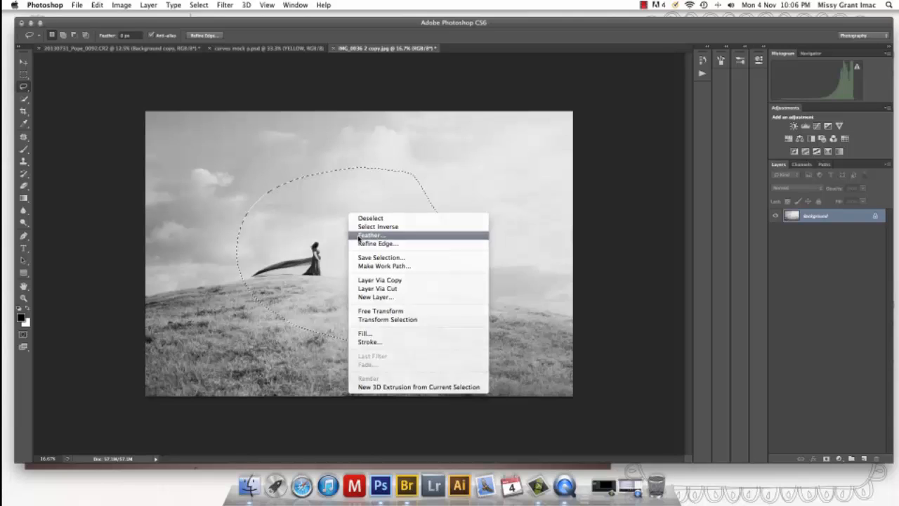
click(358, 236)
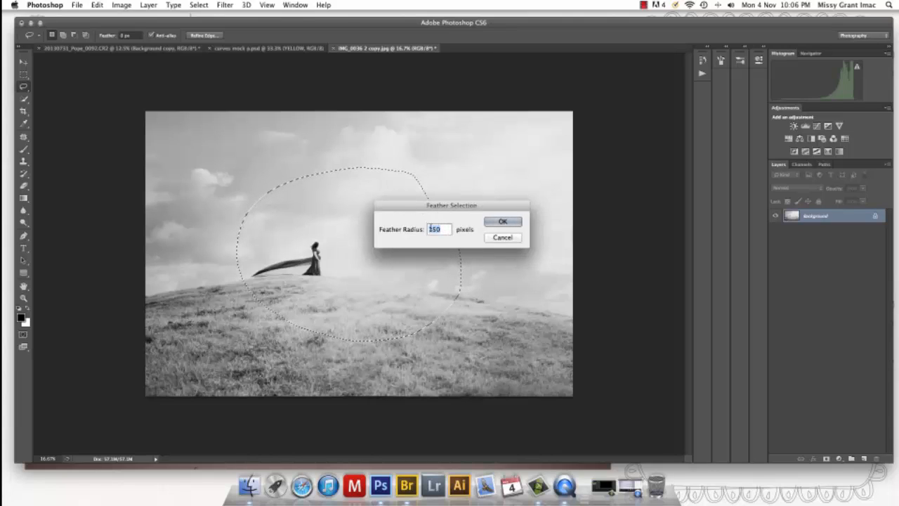
text(200)
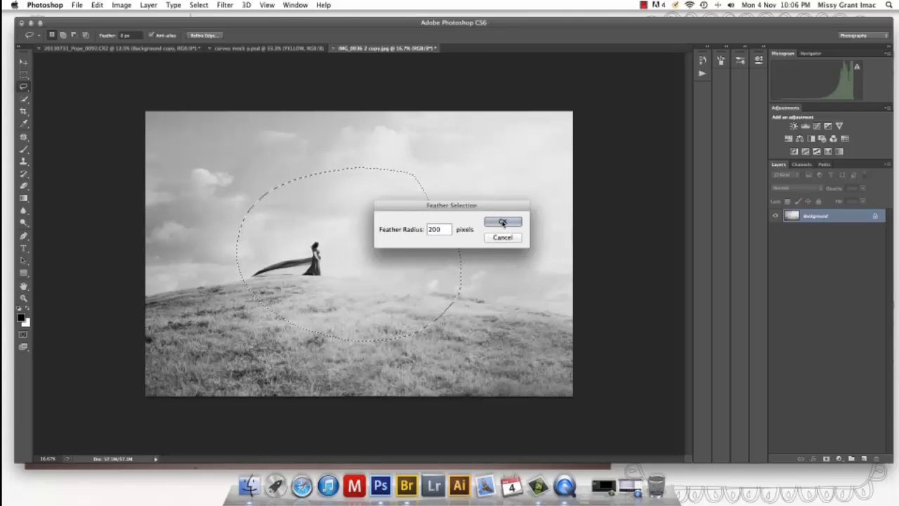
click(511, 226)
right_click(342, 238)
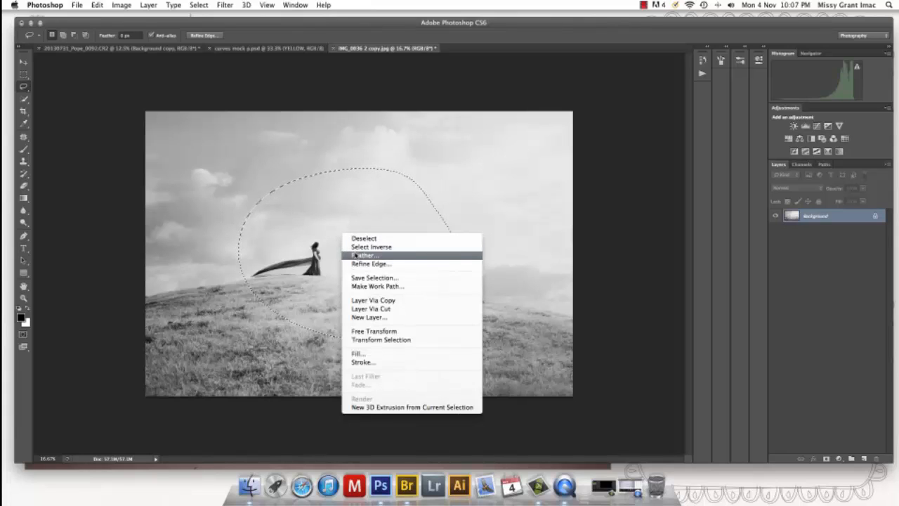
click(361, 255)
text(1)
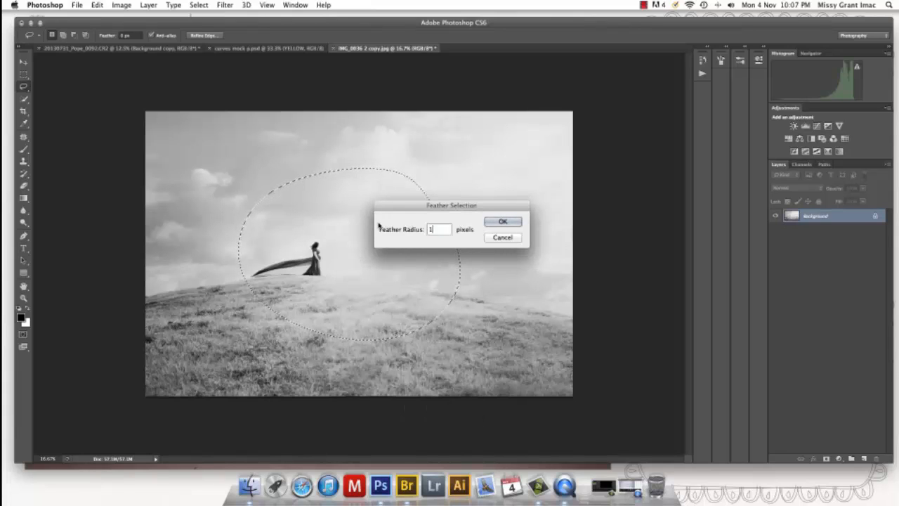
text(00)
click(490, 224)
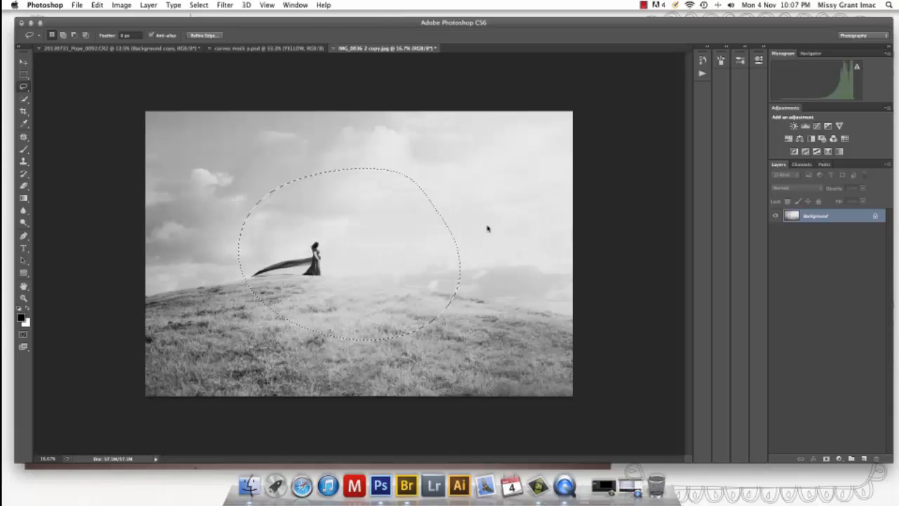
Invert the feathered selection and add a Curves adjustment layer masked to the area around the figure.
click(198, 5)
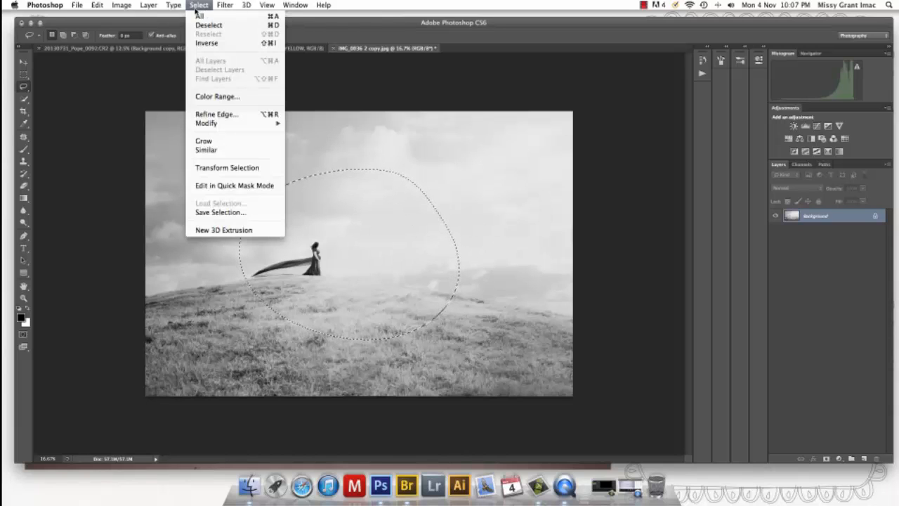
click(206, 43)
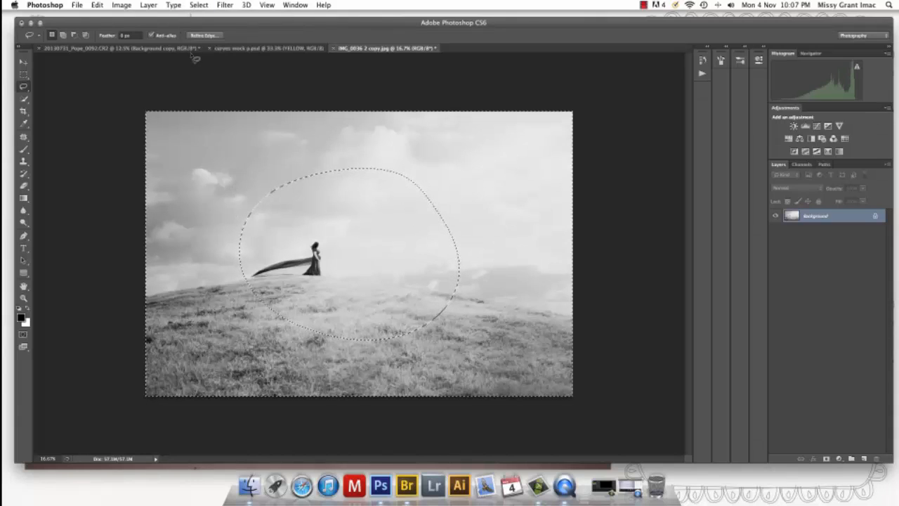
click(817, 128)
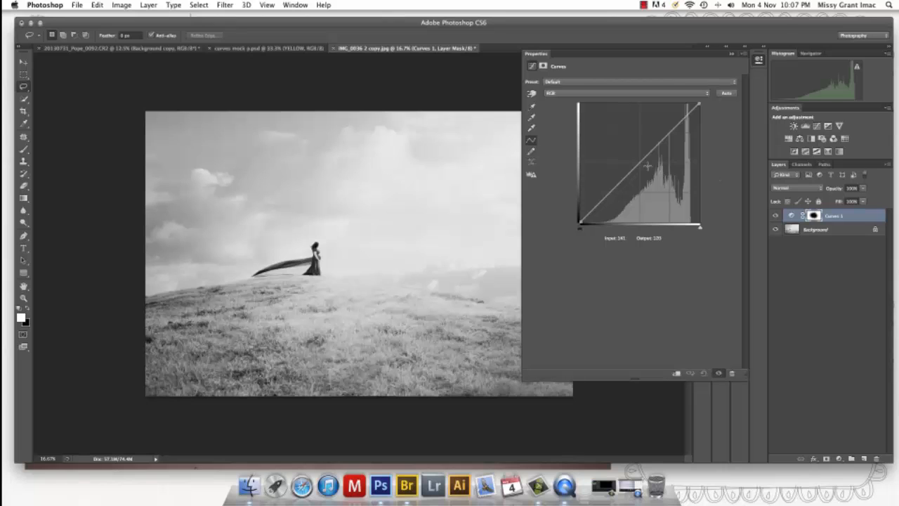
Pull the RGB midtones of the masked curve down to darken the image's surroundings, and open the Curves 1 layer's opacity for adjustment.
drag(640, 162, 651, 179)
click(813, 216)
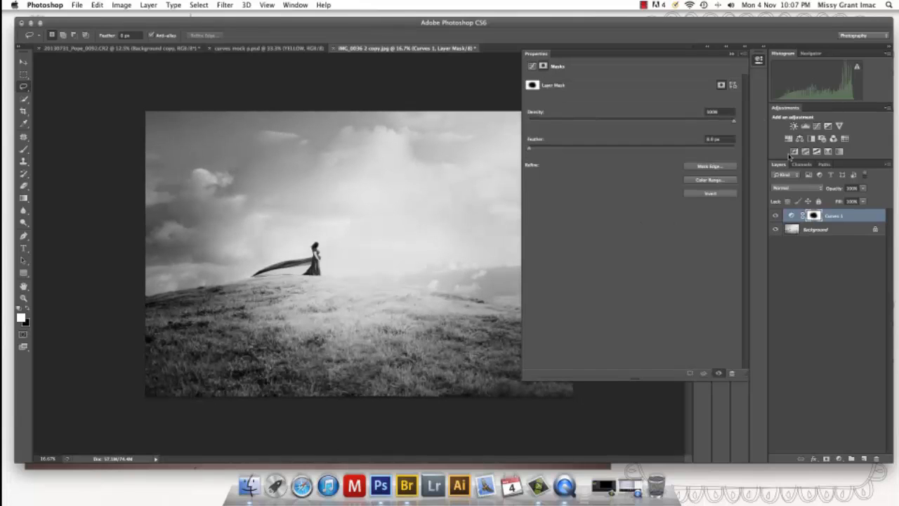
click(731, 53)
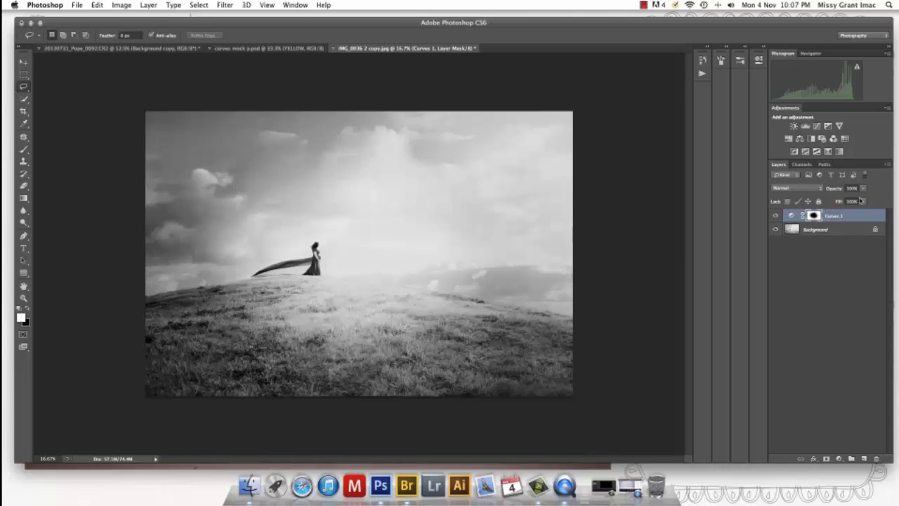
click(865, 188)
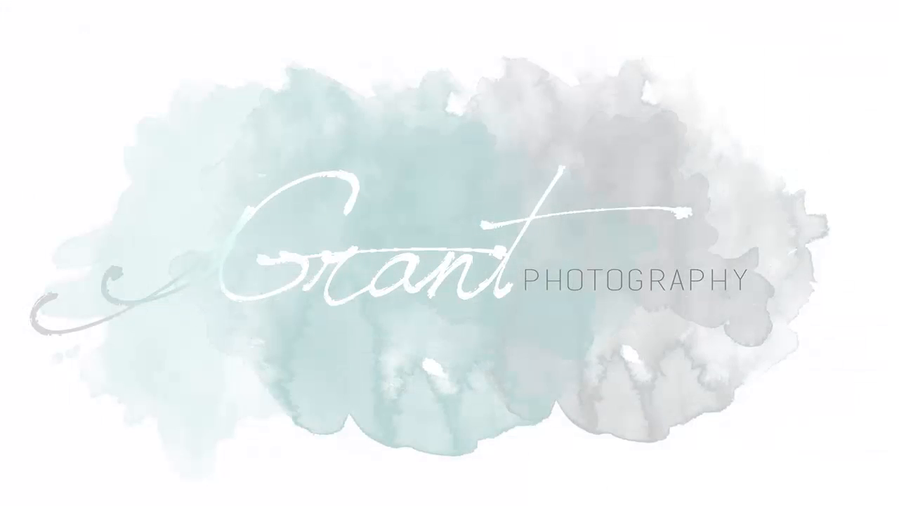